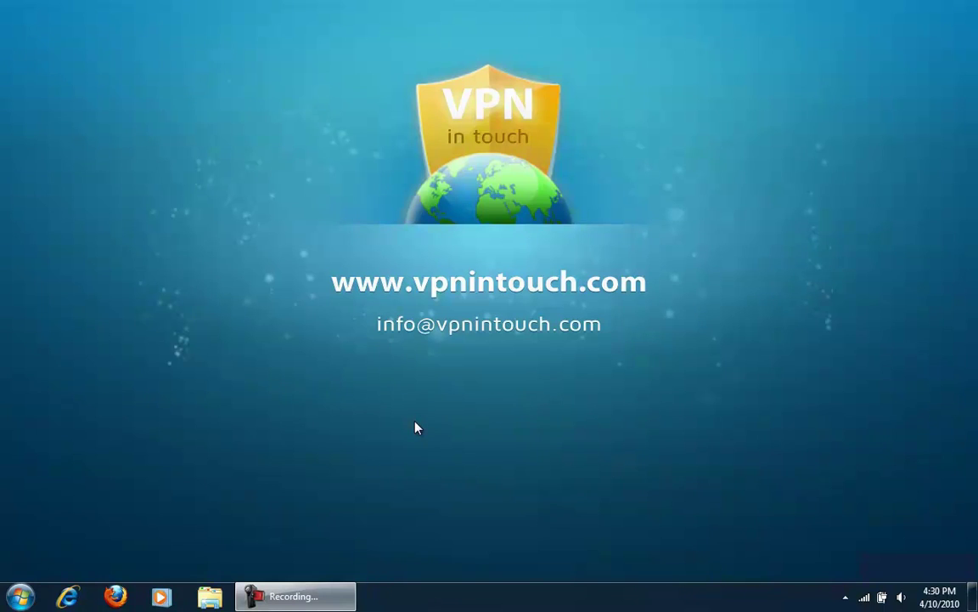
From the Start menu's Control Panel, switch View by to Small icons and open Network and Sharing Center
left_click(4, 602)
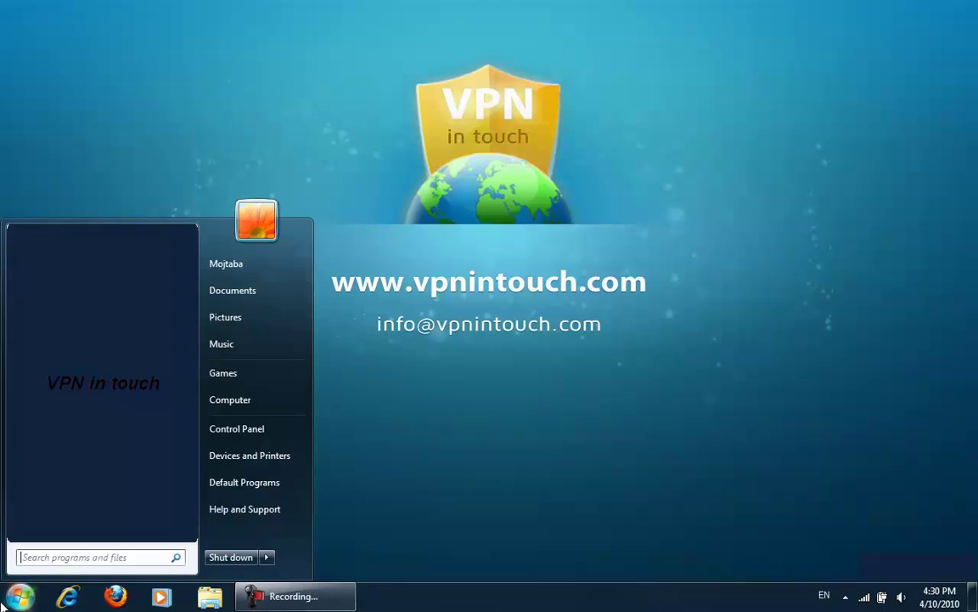
left_click(277, 433)
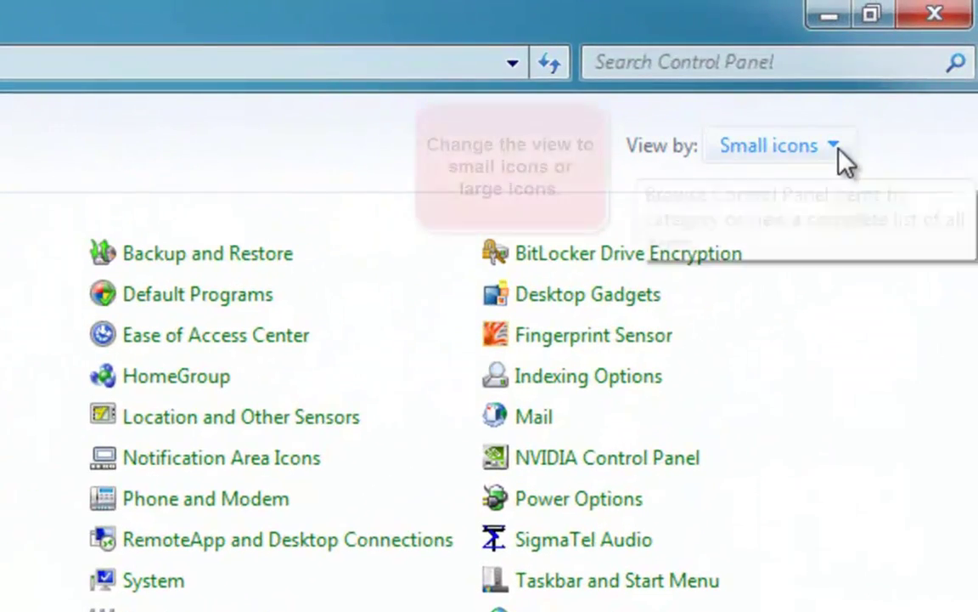
left_click(835, 146)
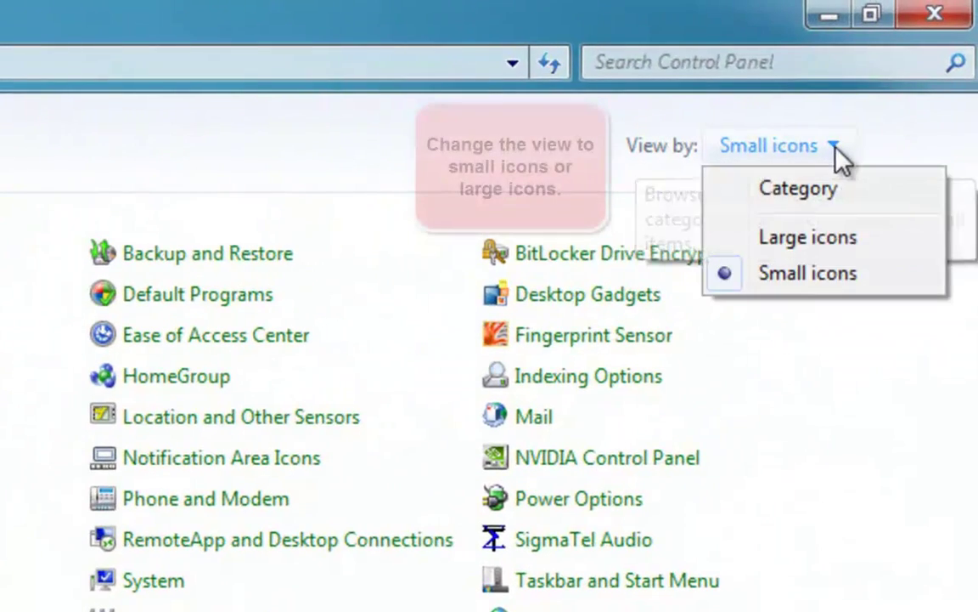
left_click(803, 278)
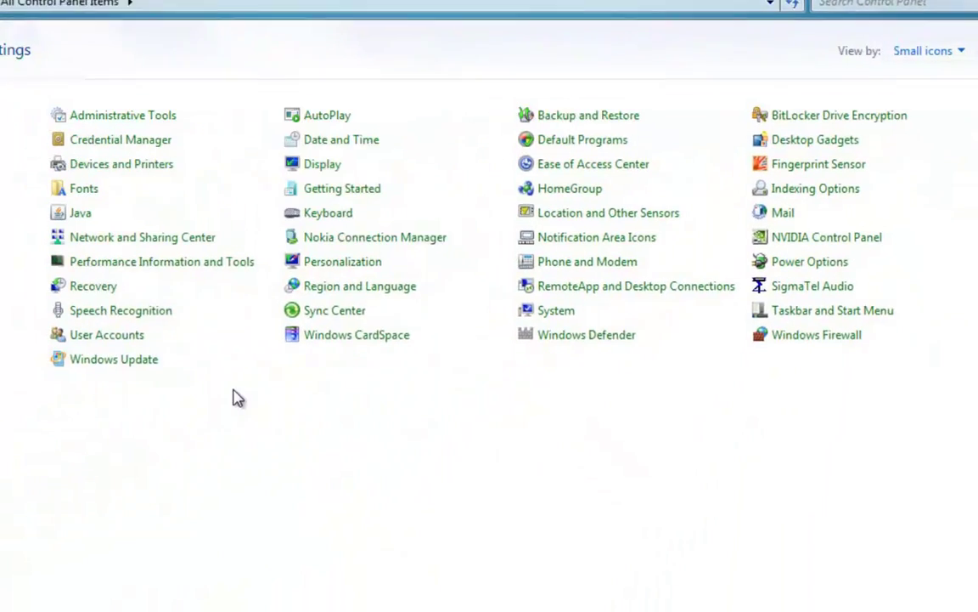
left_click(168, 233)
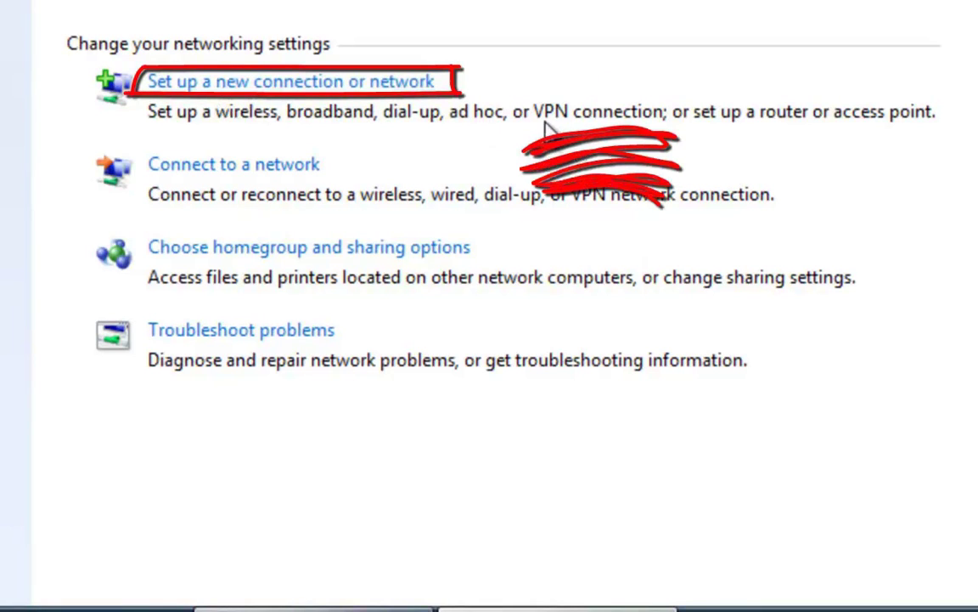
Start a new connection of type 'Connect to a workplace' and continue to the connection-method question
left_click(286, 85)
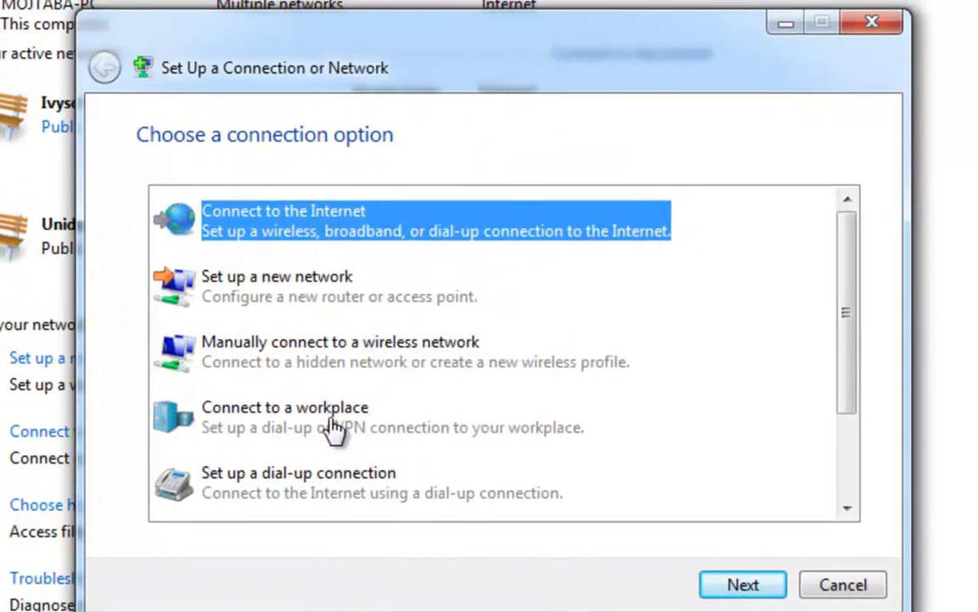
left_click(234, 420)
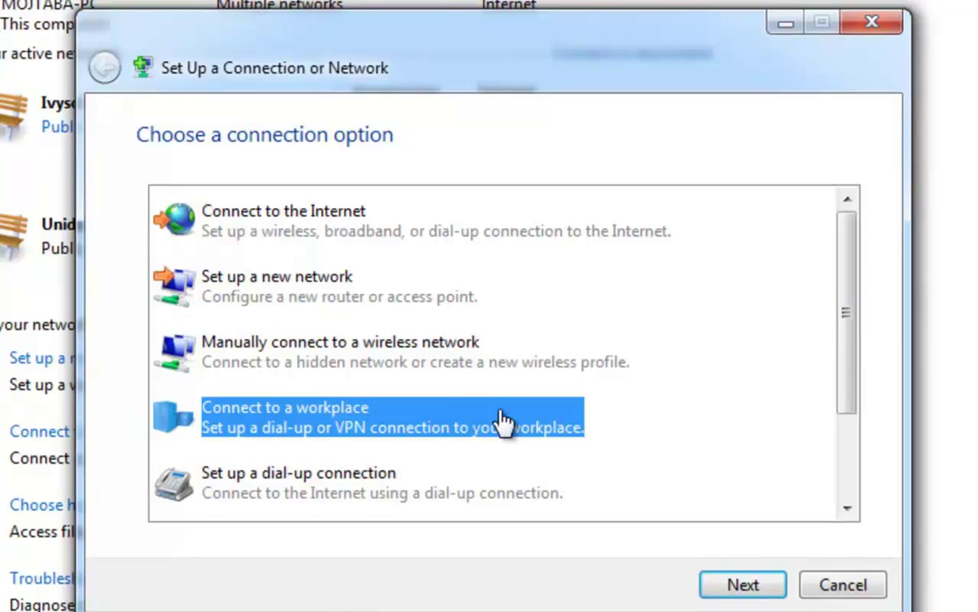
left_click(732, 586)
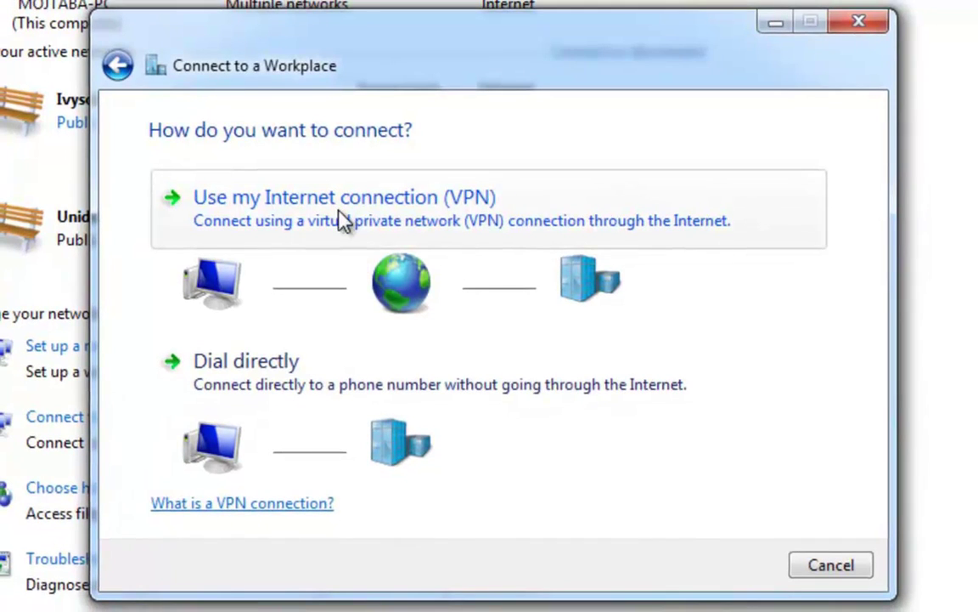
Choose VPN, enter server.vpnintouch.com, name the destination 'VPN in touch', and tick Don't connect now
left_click(344, 208)
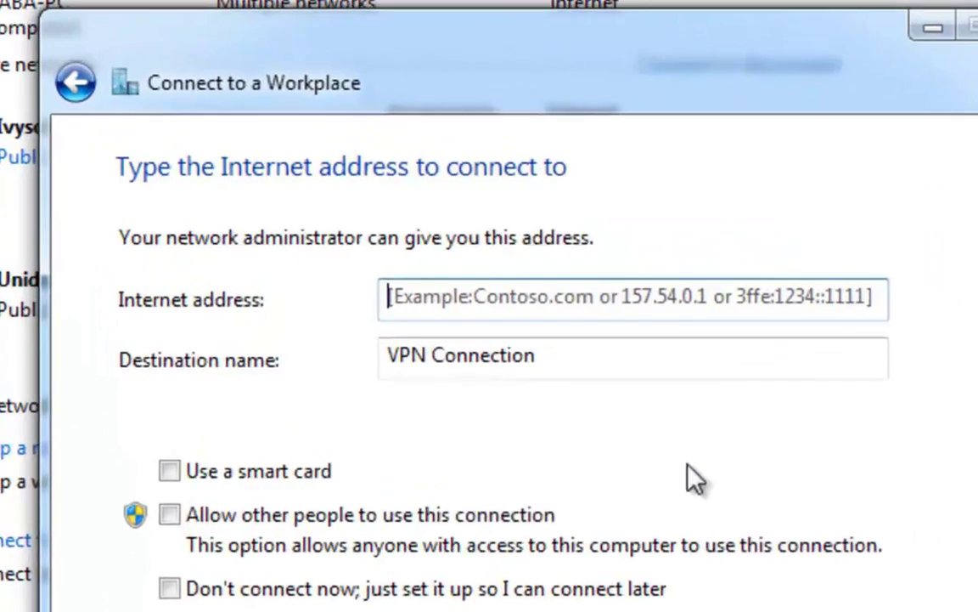
type("server.vpnint")
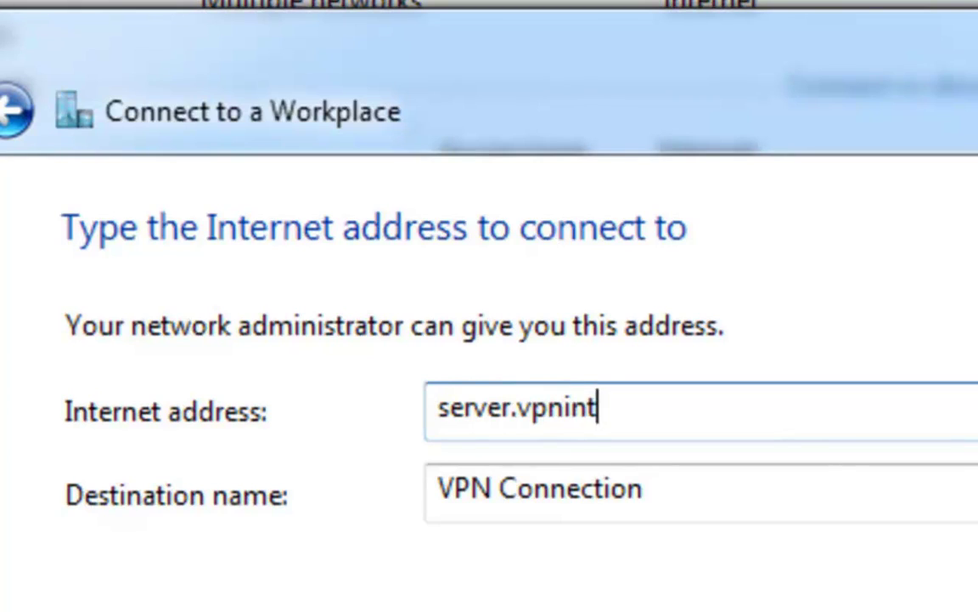
type("ouch.com")
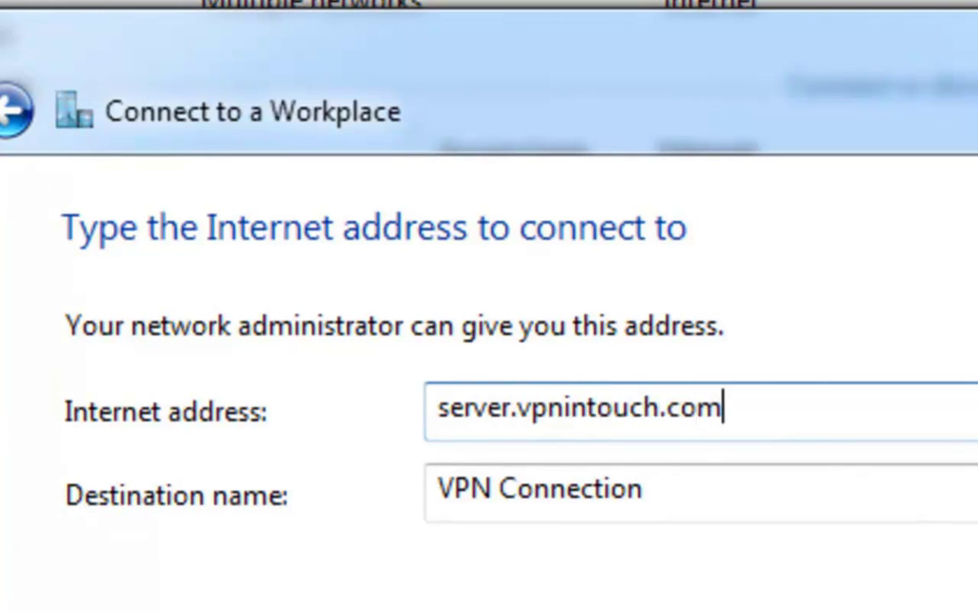
key("Tab")
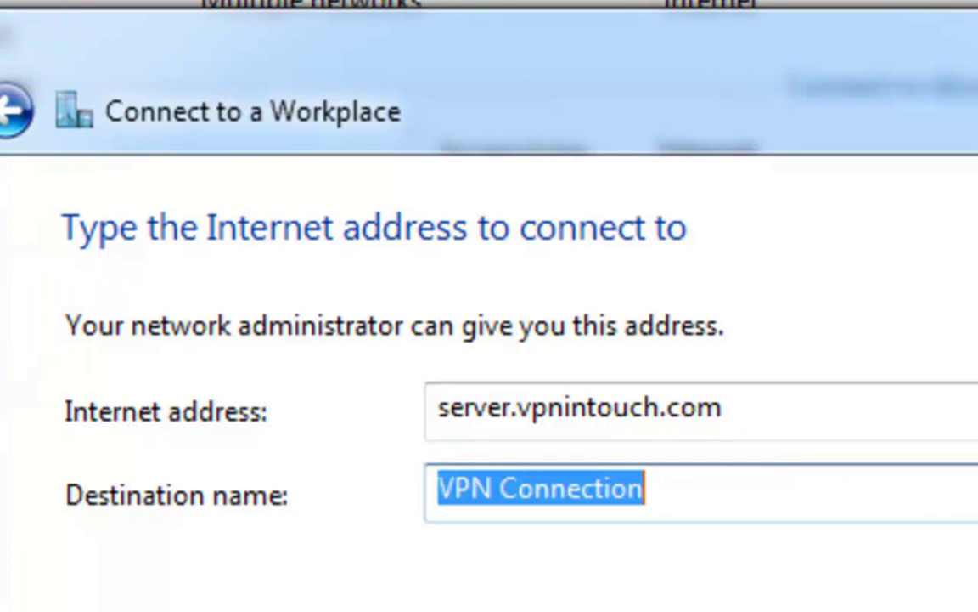
type("VPN in touch")
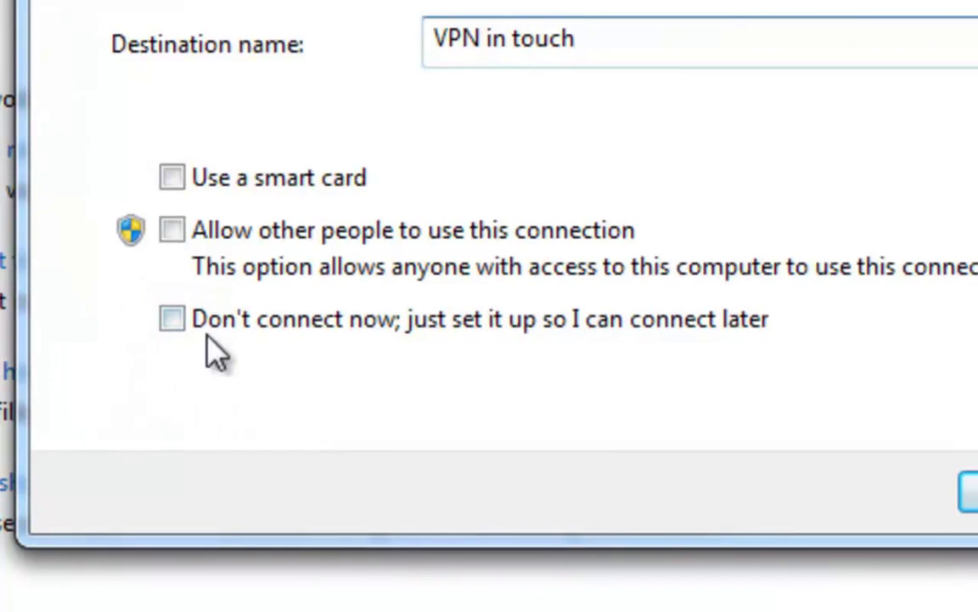
left_click(173, 321)
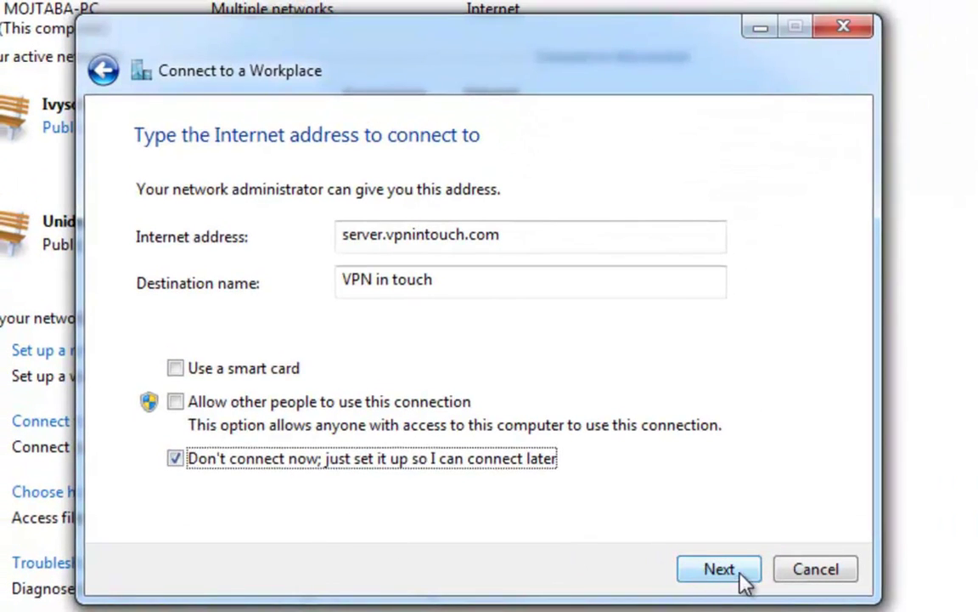
Enter the VPN account user name and password, have the password remembered, and create the connection
left_click(773, 569)
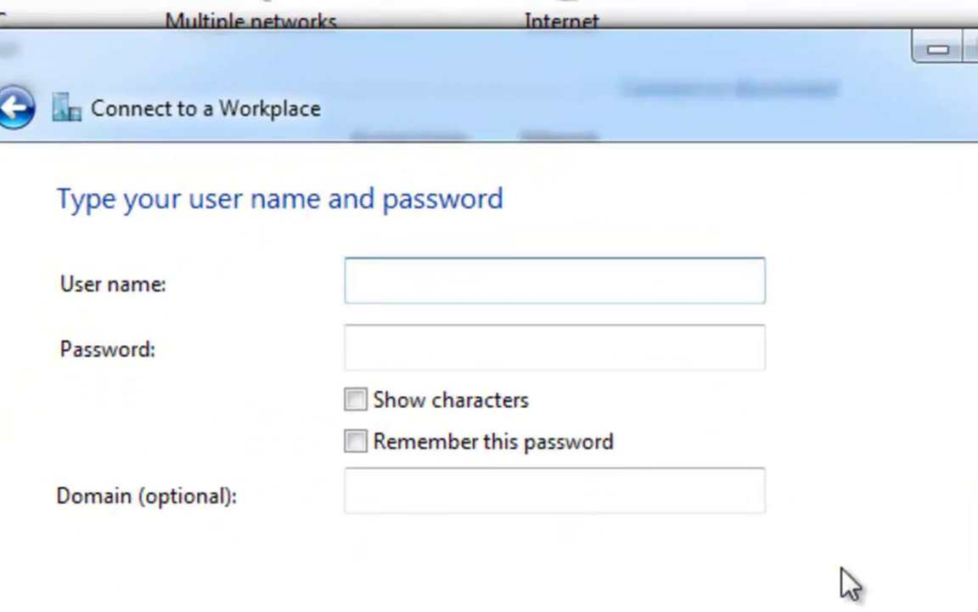
type("vpnintouchuser")
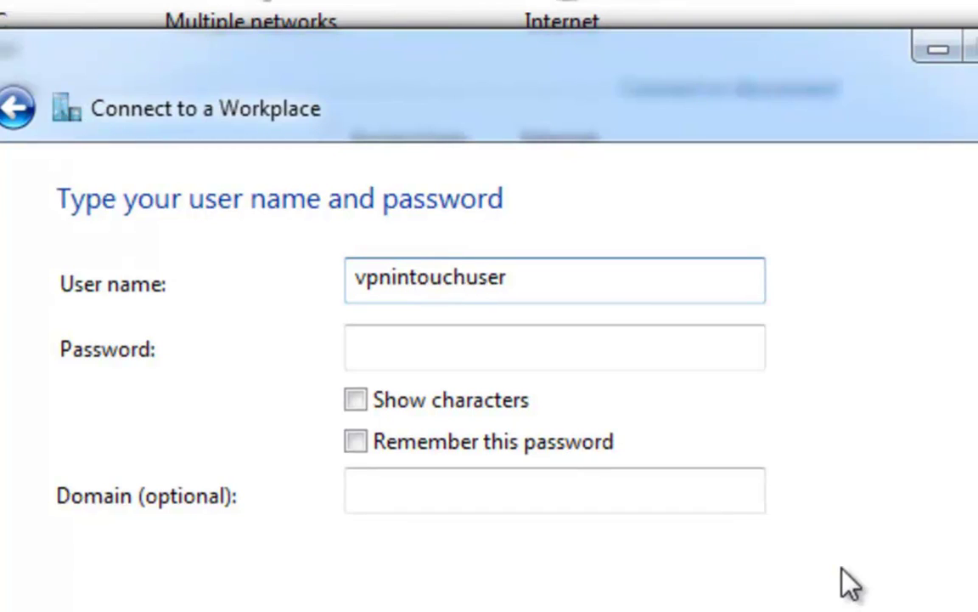
key("Tab")
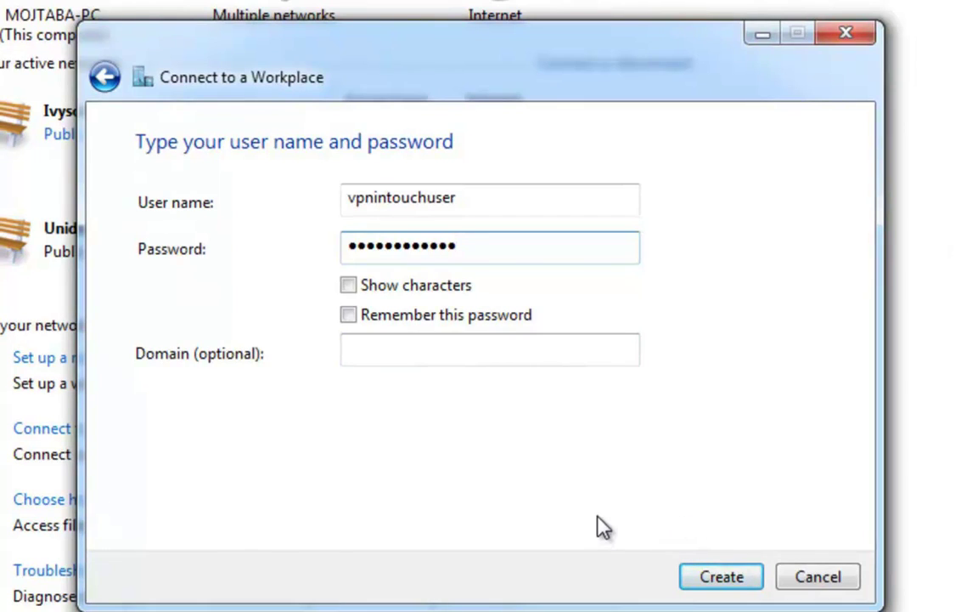
left_click(350, 317)
left_click(716, 581)
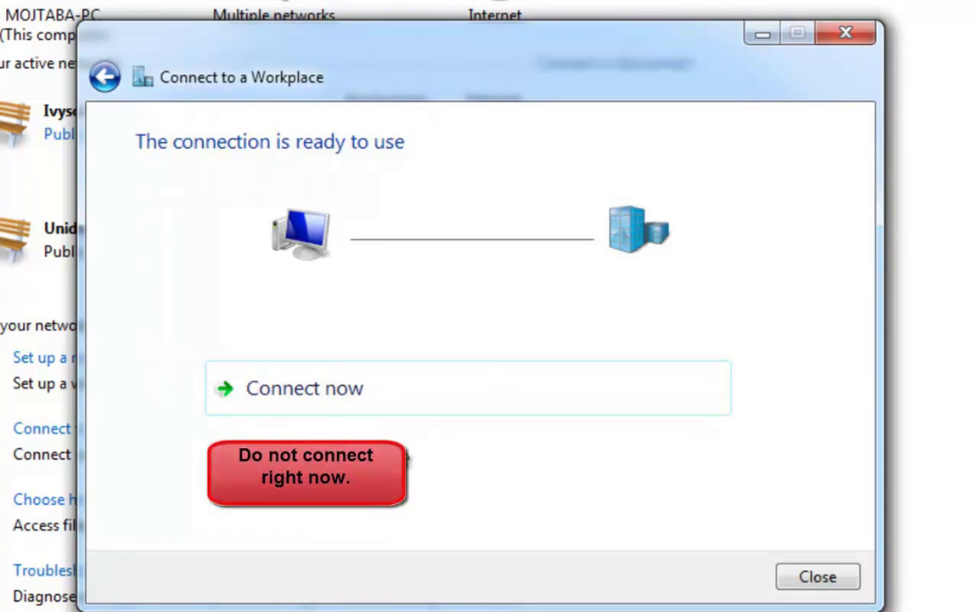
Close the wizard and right-click 'VPN in touch' in the tray's network connections list
left_click(815, 578)
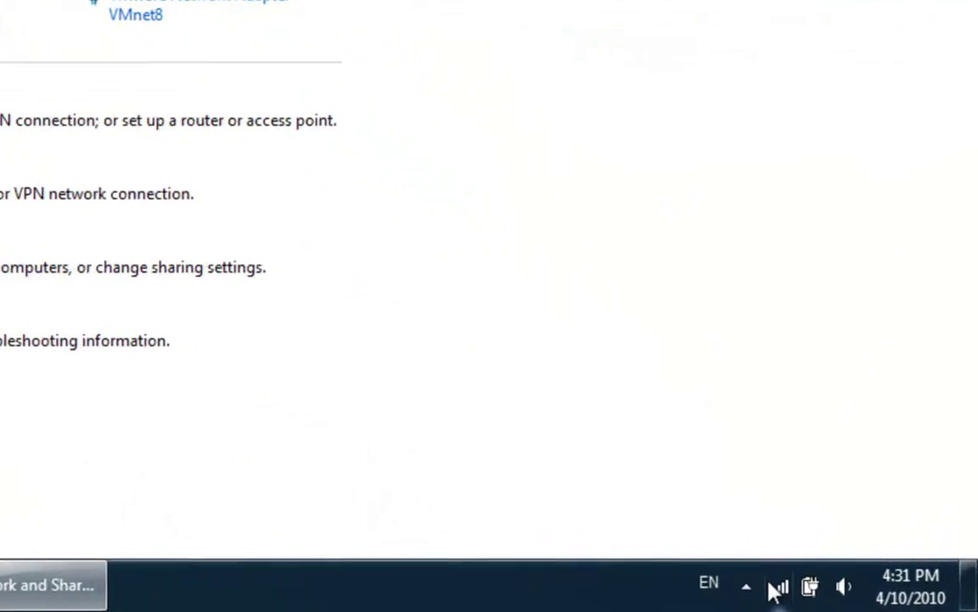
left_click(775, 588)
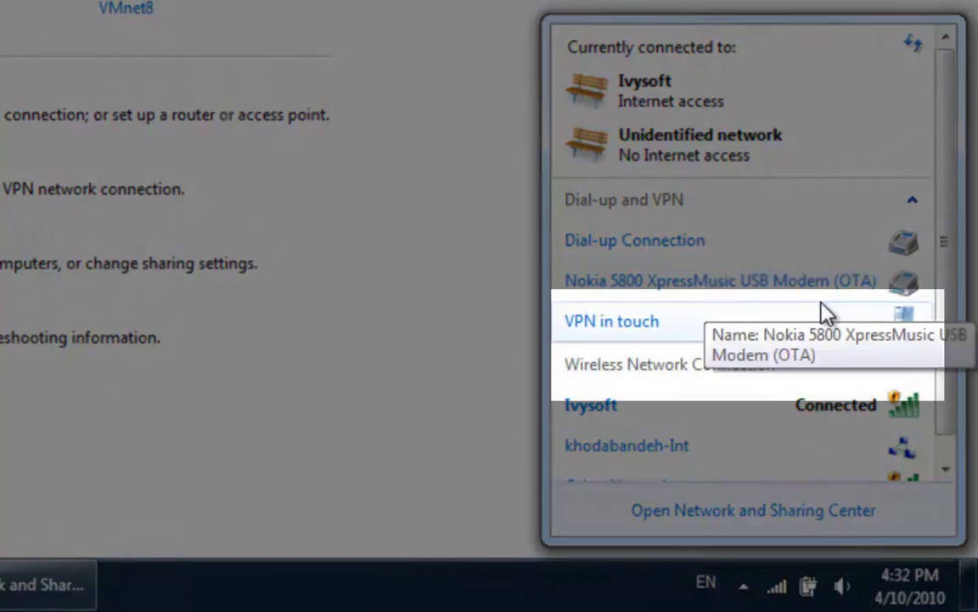
left_click(729, 337)
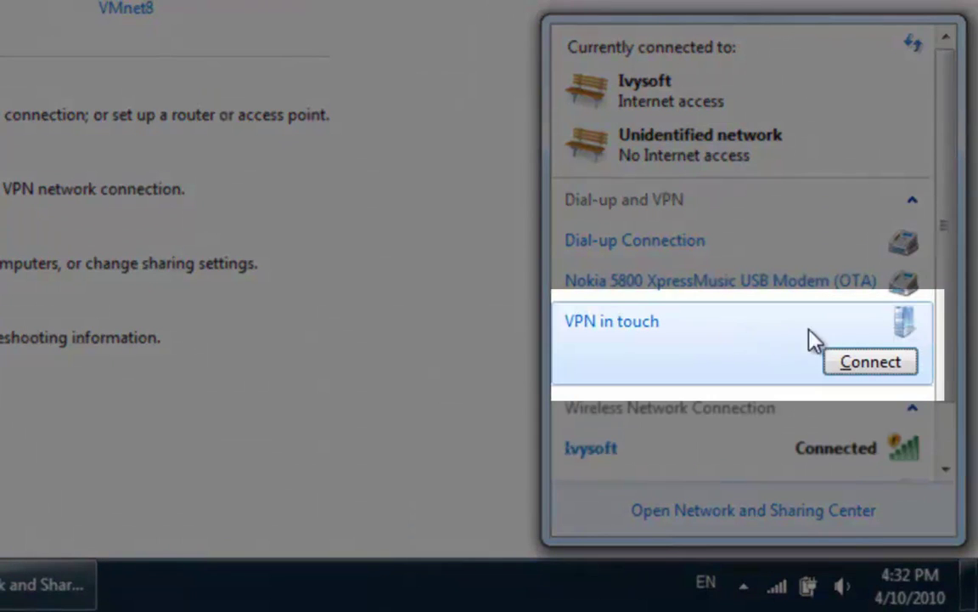
right_click(710, 341)
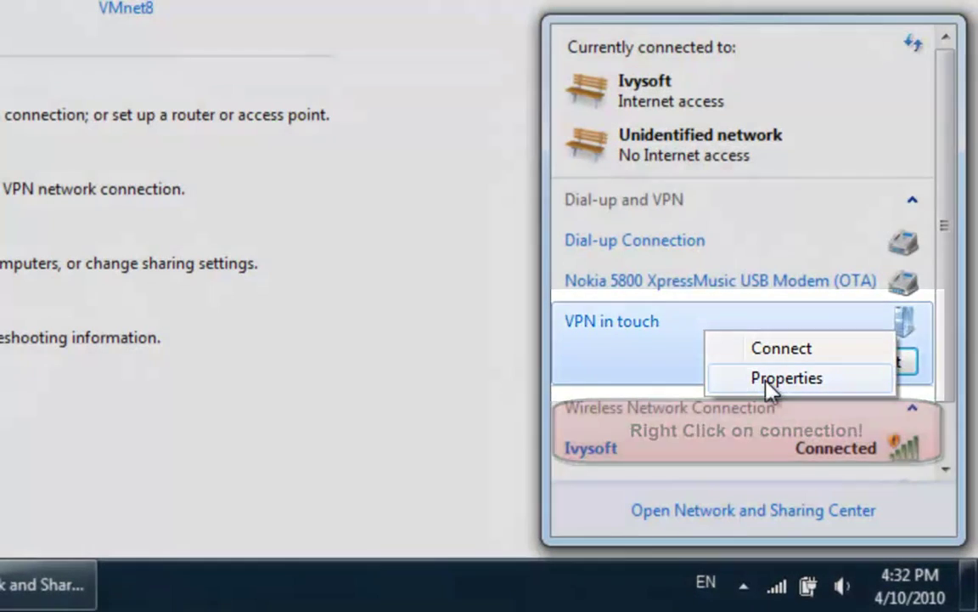
In VPN in touch Properties, set Security tab's Type of VPN to L2TP/IPSec
left_click(770, 381)
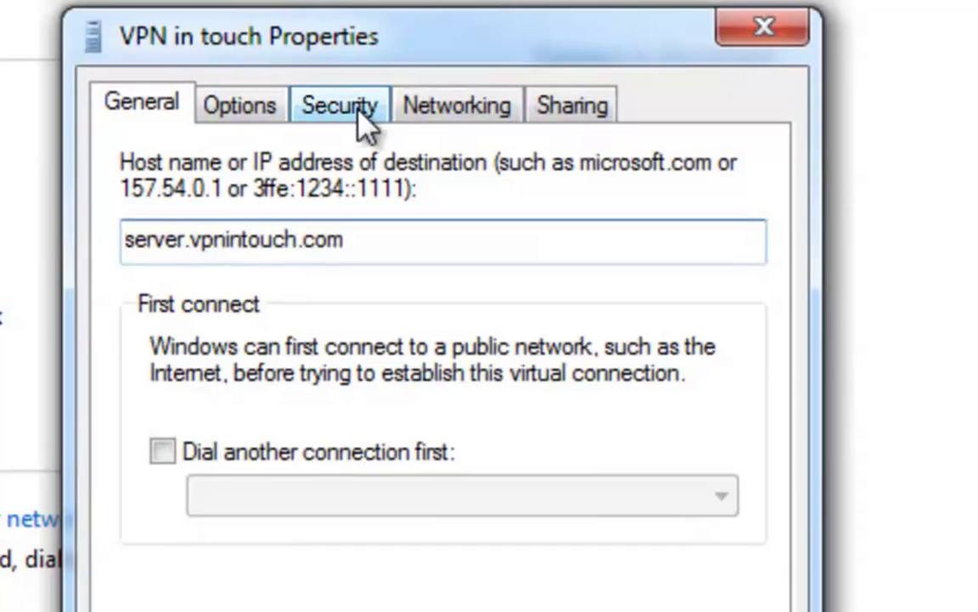
left_click(358, 111)
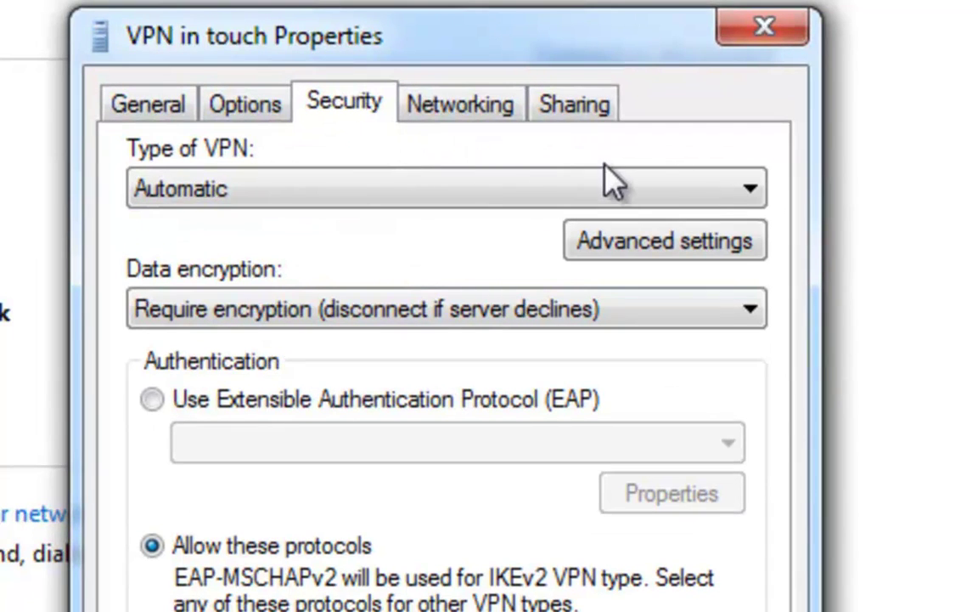
left_click(752, 194)
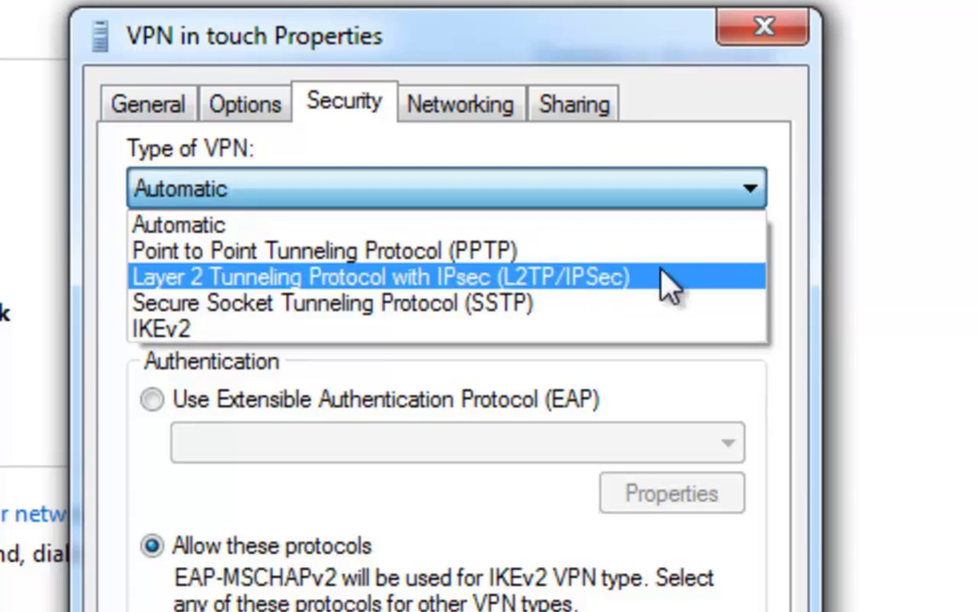
left_click(720, 277)
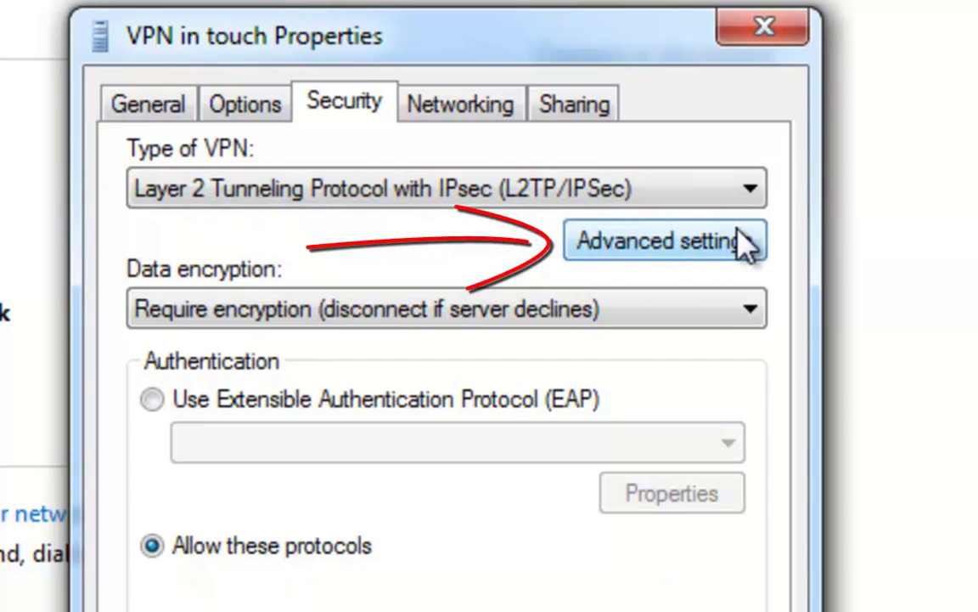
In Advanced settings, choose preshared key authentication, enter the key, and save the properties
left_click(702, 251)
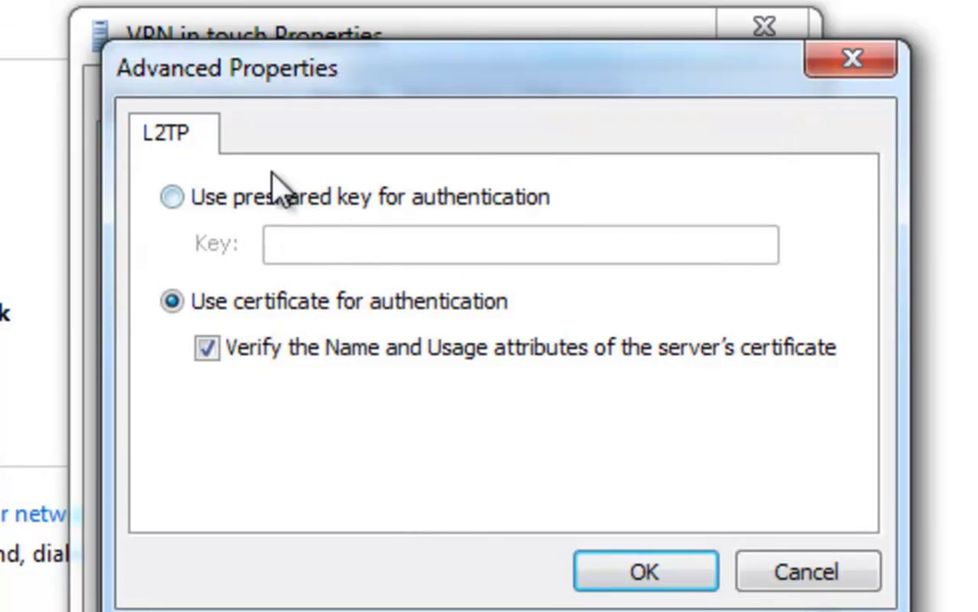
left_click(172, 198)
left_click(301, 240)
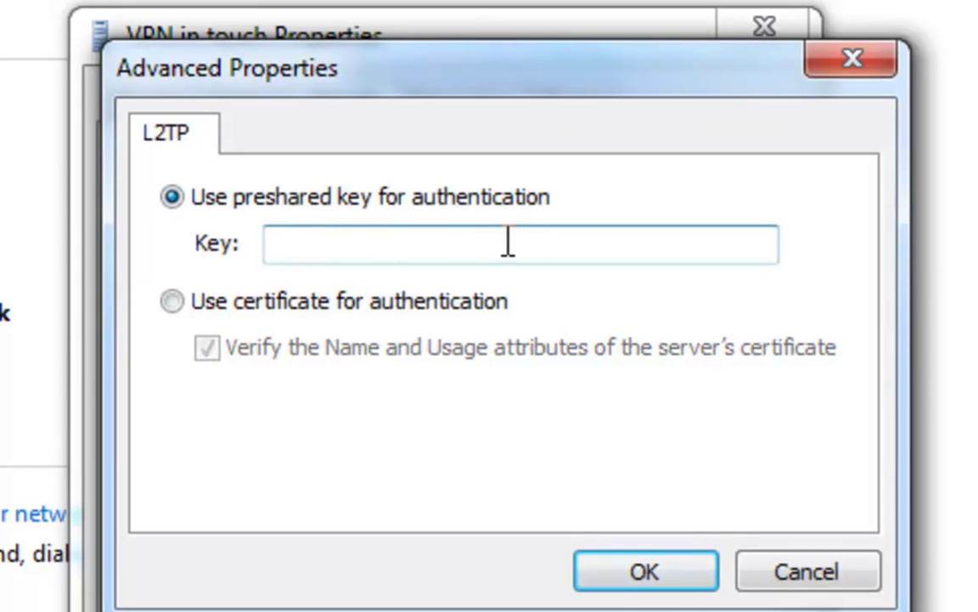
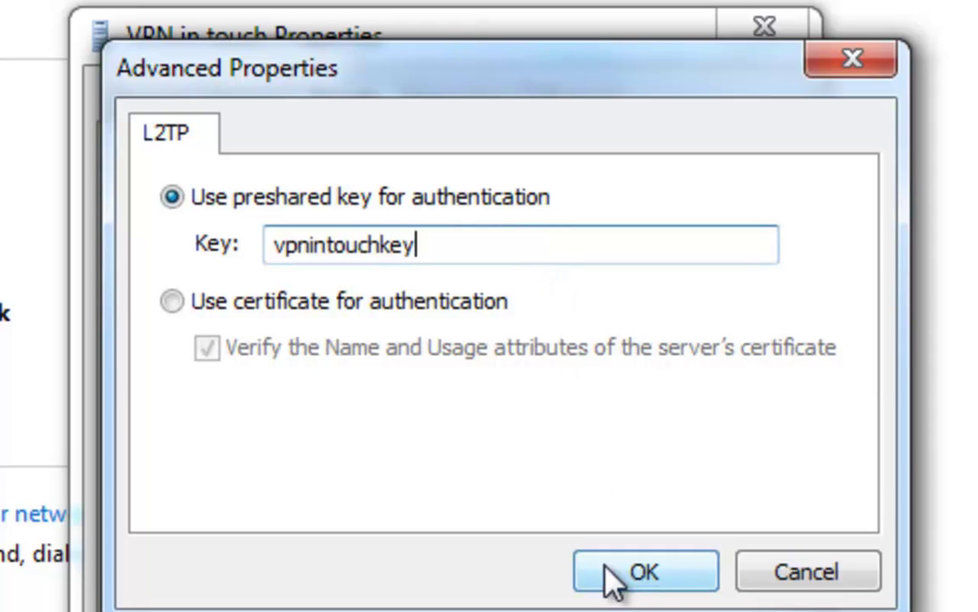
left_click(671, 570)
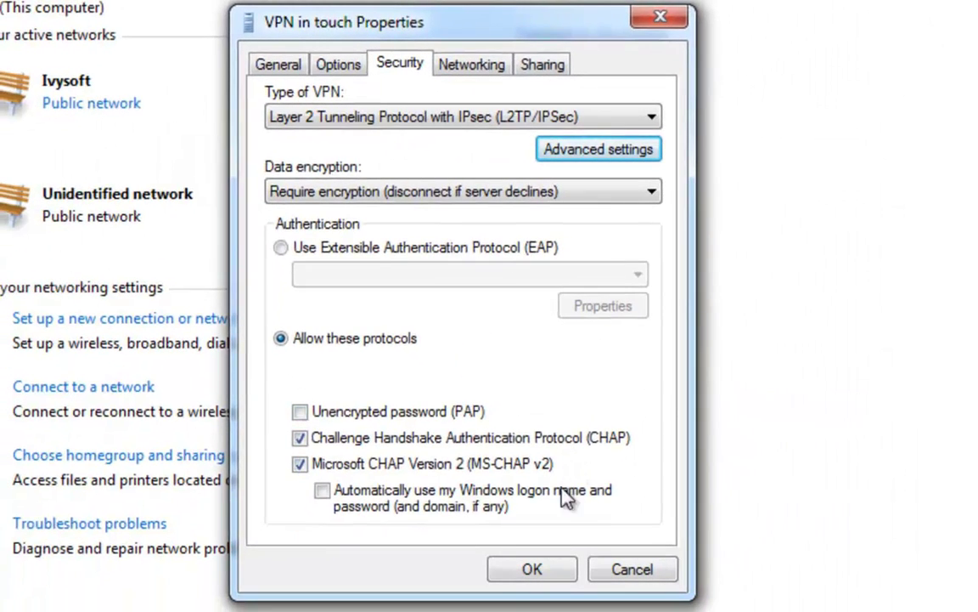
left_click(559, 576)
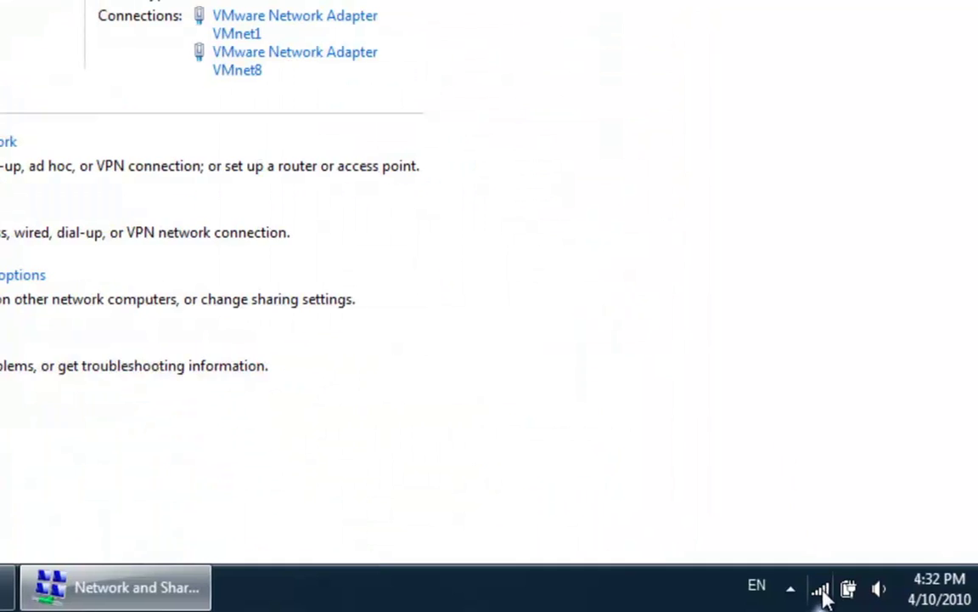
Connect to 'VPN in touch' from the tray network list and submit the saved credentials
left_click(821, 589)
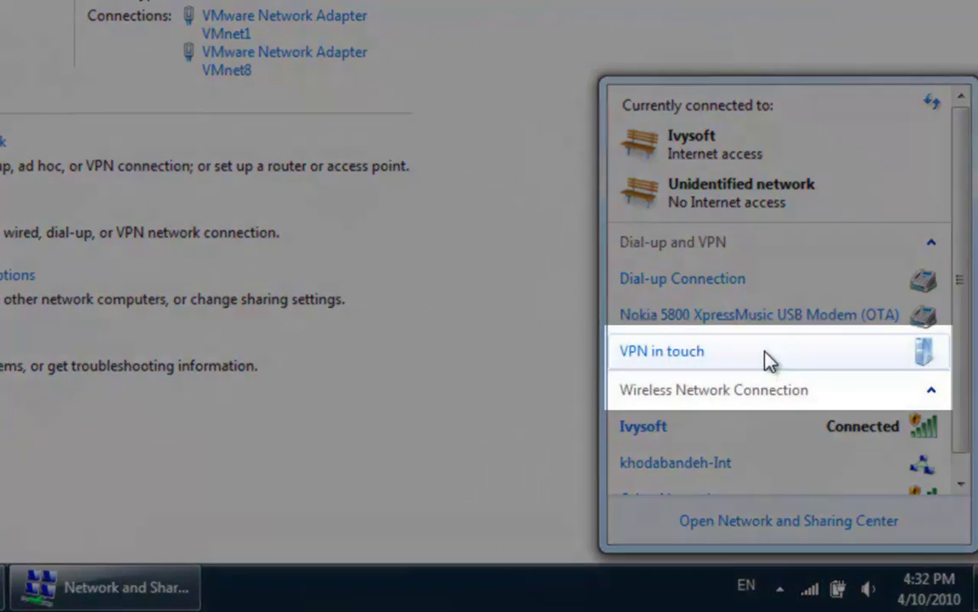
left_click(766, 358)
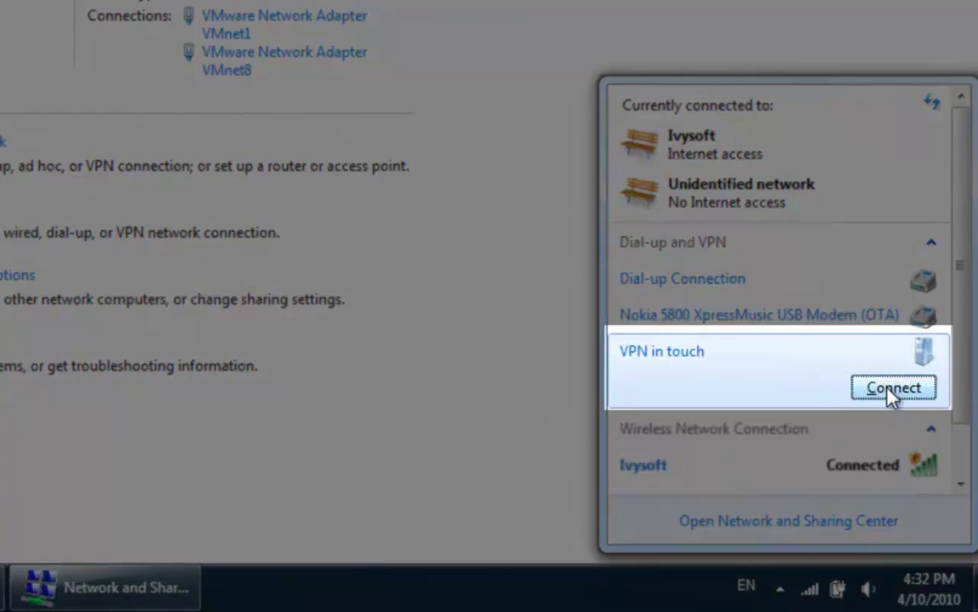
left_click(892, 389)
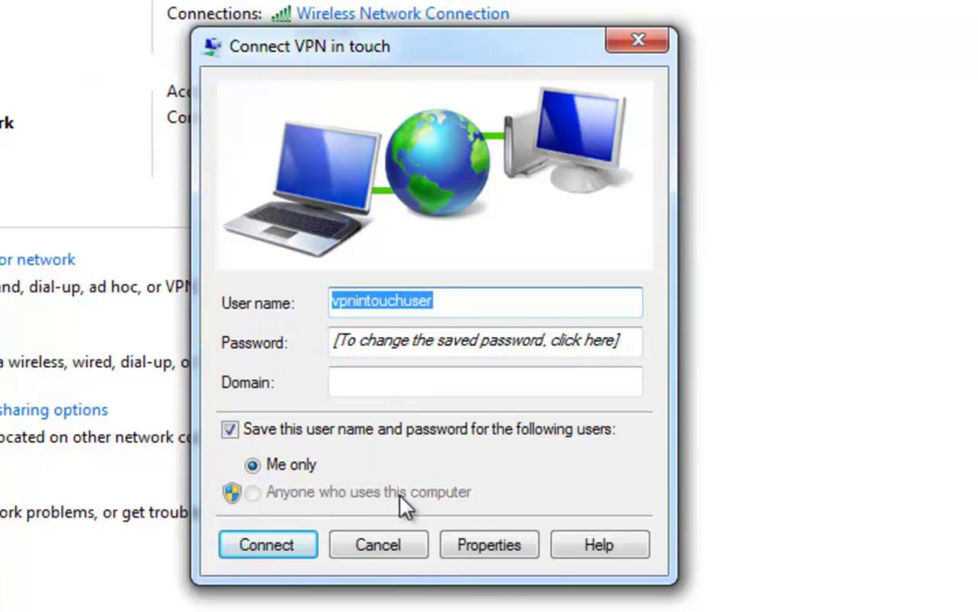
left_click(284, 552)
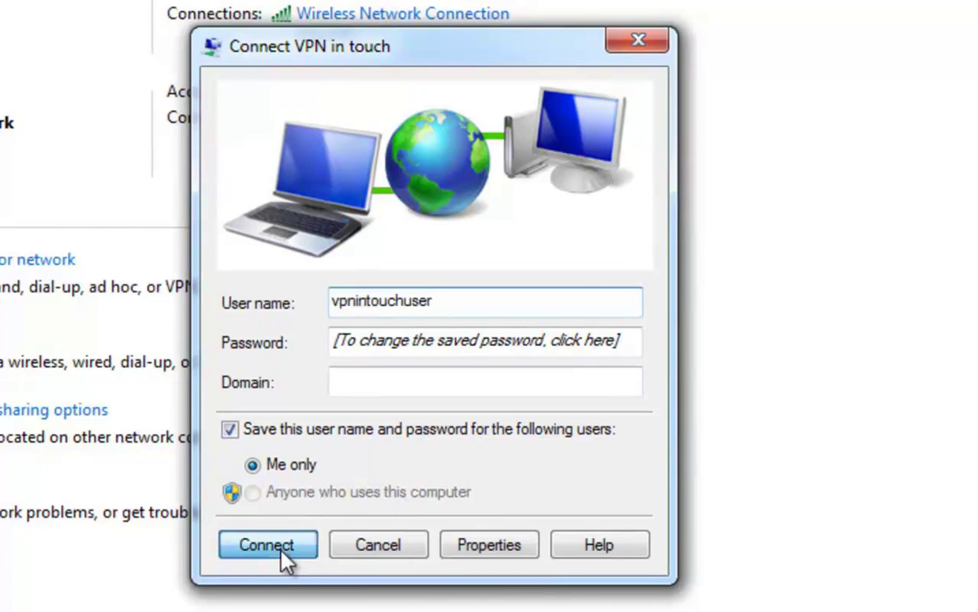